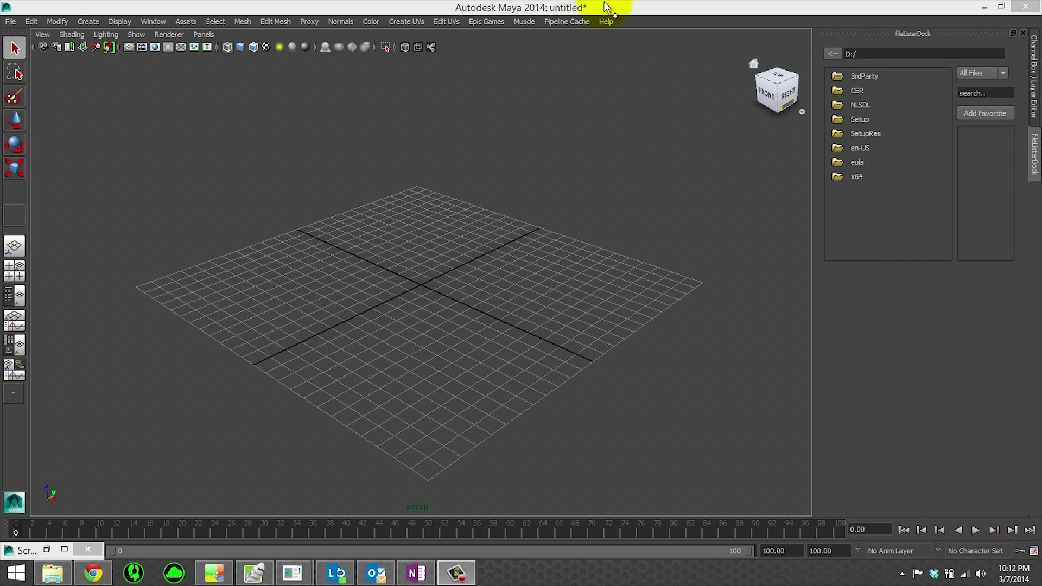
Open Sample_Character's export file for editing through Epic Games > Edit Existing Character
click(502, 20)
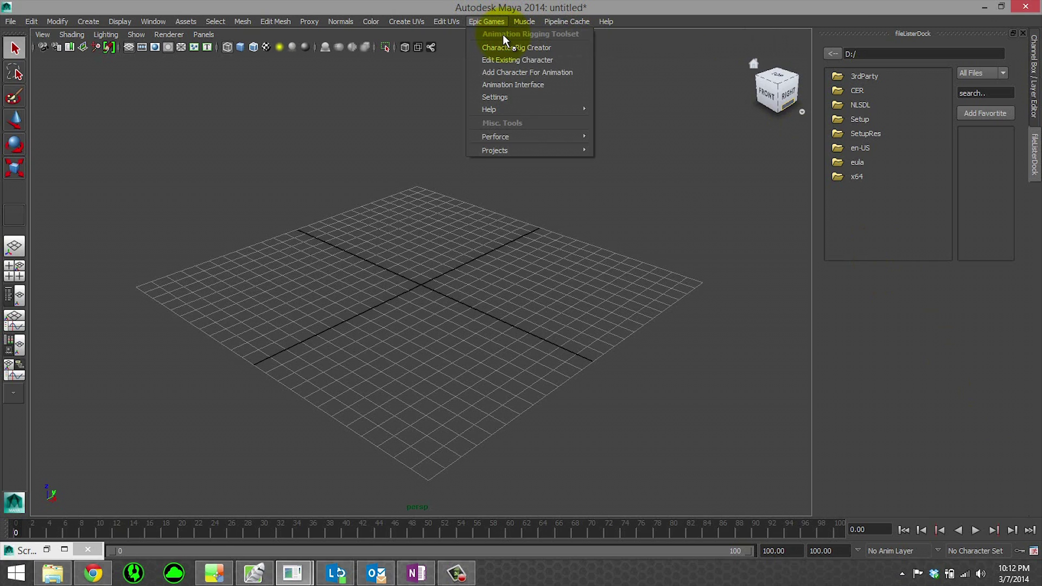
click(513, 60)
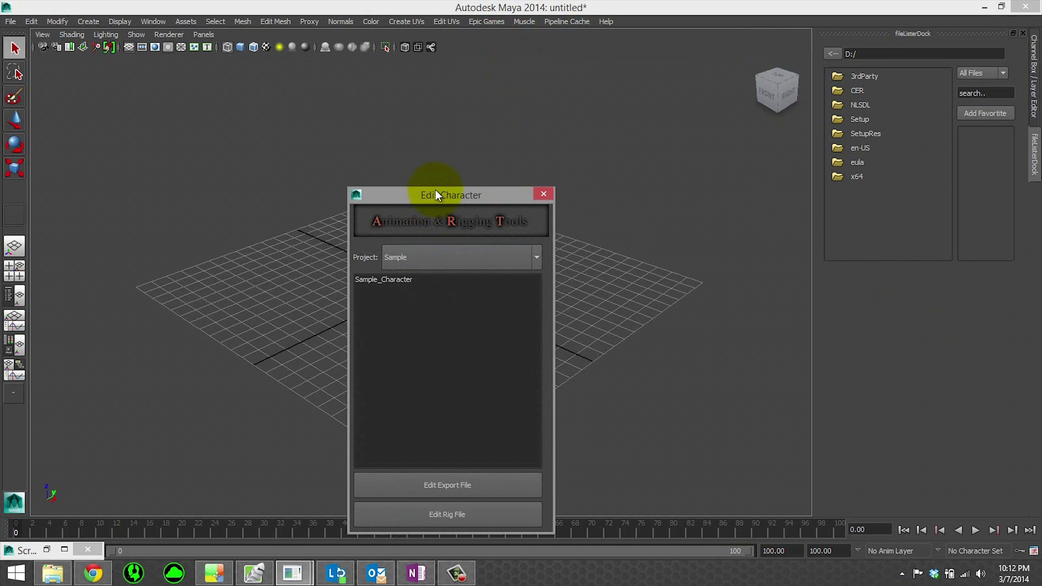
drag(436, 193, 475, 102)
click(424, 188)
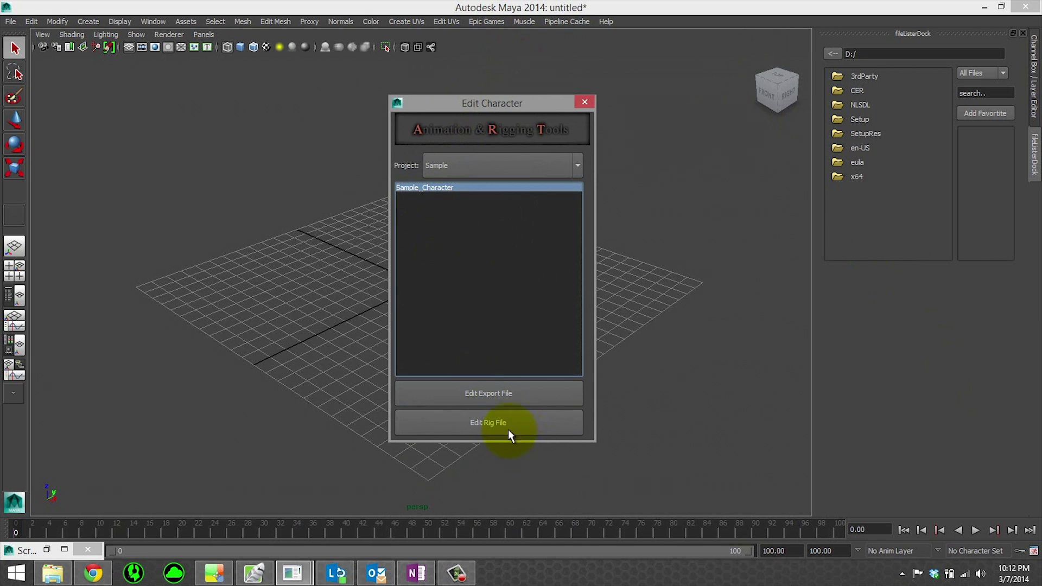
click(478, 396)
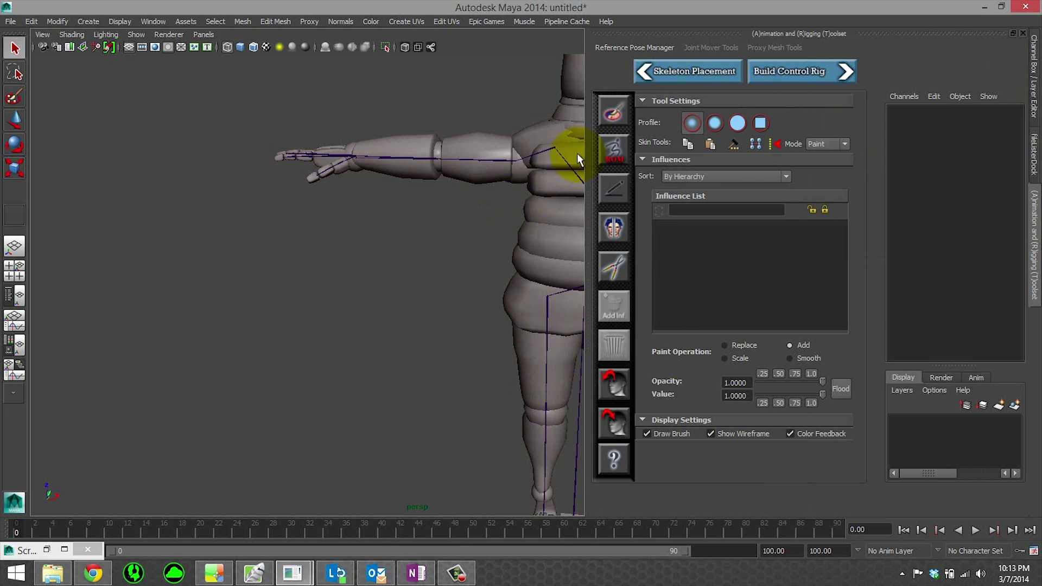
Return to the Skeleton Placement stage and turn on joint-mover symmetry
mouse_move(385, 328)
alt+right_down()
mouse_move(414, 332)
mouse_move(396, 342)
mouse_move(402, 326)
alt+right_up()
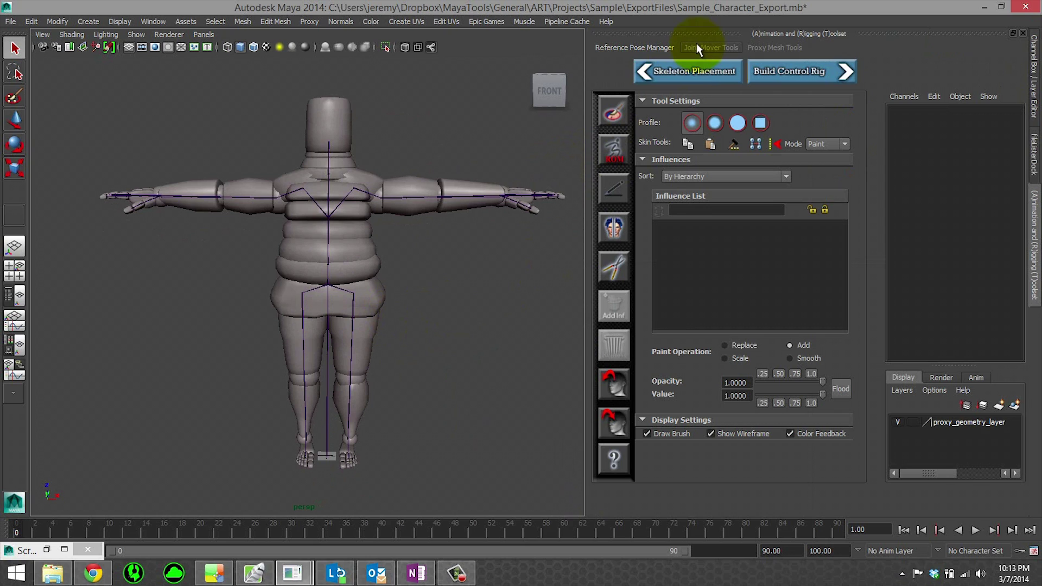
click(690, 64)
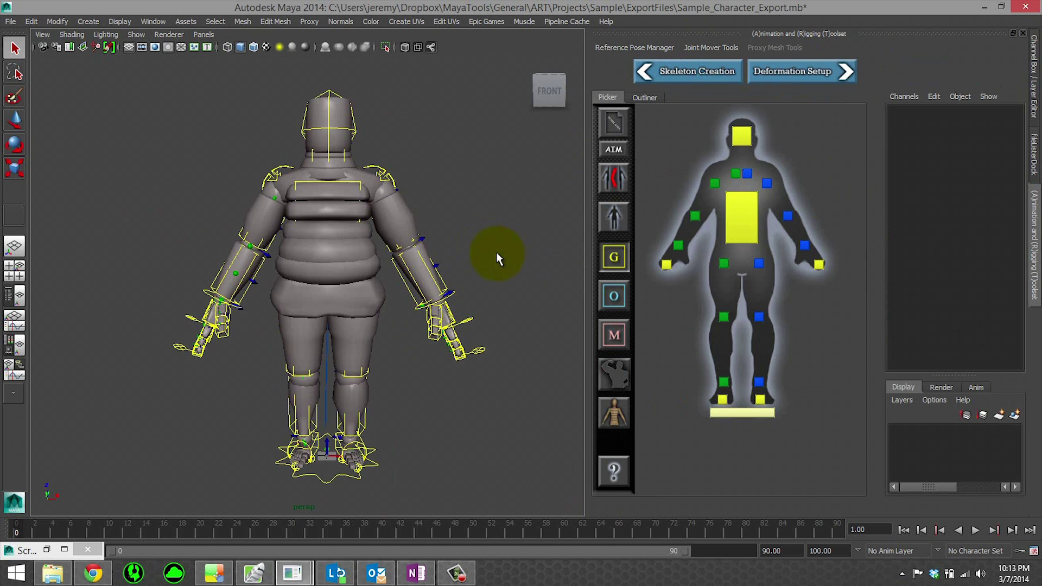
mouse_move(523, 234)
alt+mouse_down()
mouse_move(372, 244)
mouse_move(521, 244)
alt+mouse_up()
click(610, 291)
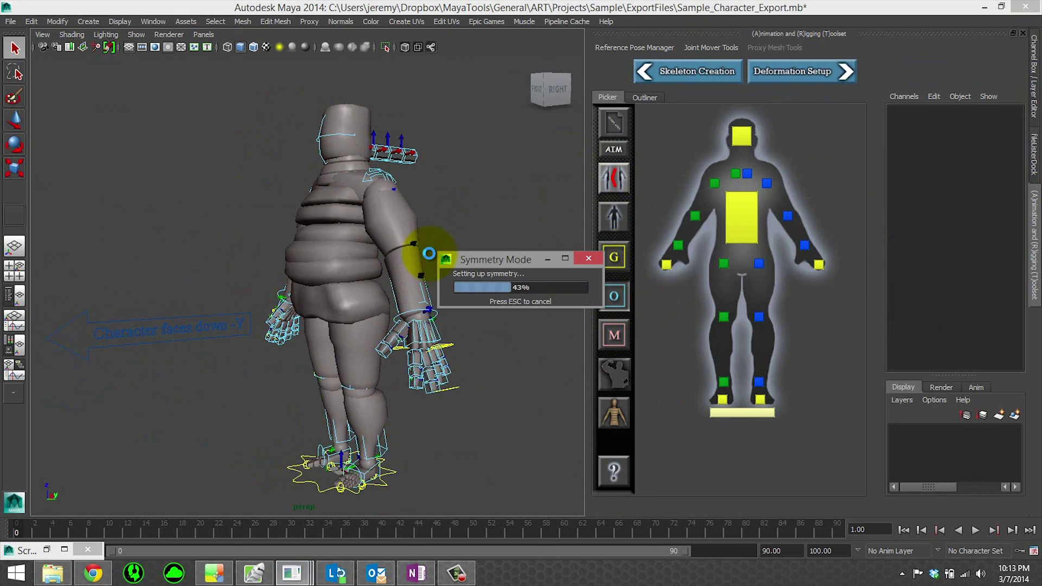
mouse_move(429, 255)
alt+mouse_down()
mouse_move(472, 268)
mouse_move(483, 251)
alt+mouse_up()
Move the left upper-arm mover offset in toward the shoulder, to Translate X -15.843
key(4)
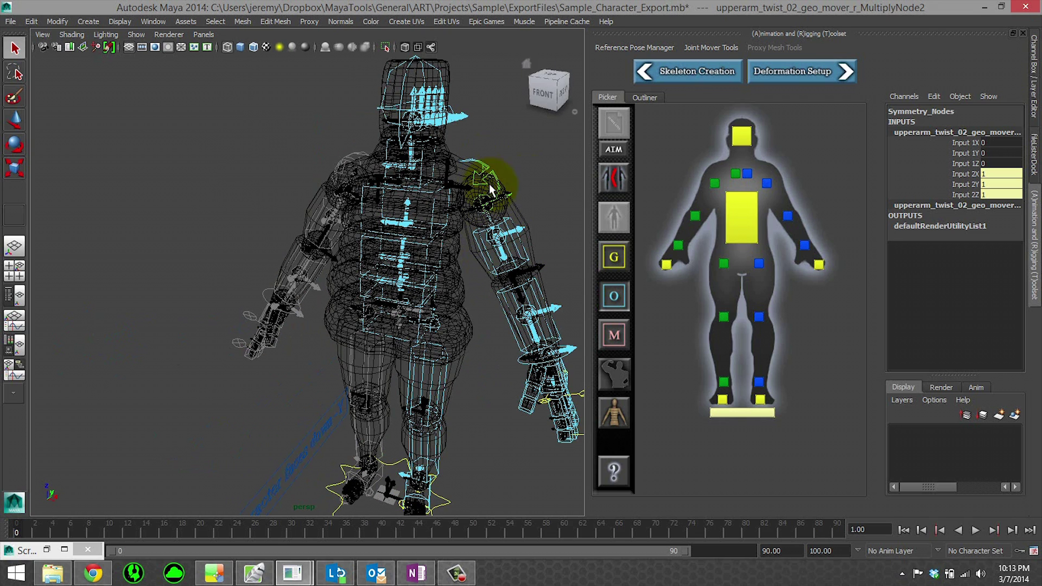
click(512, 253)
click(521, 260)
key(w)
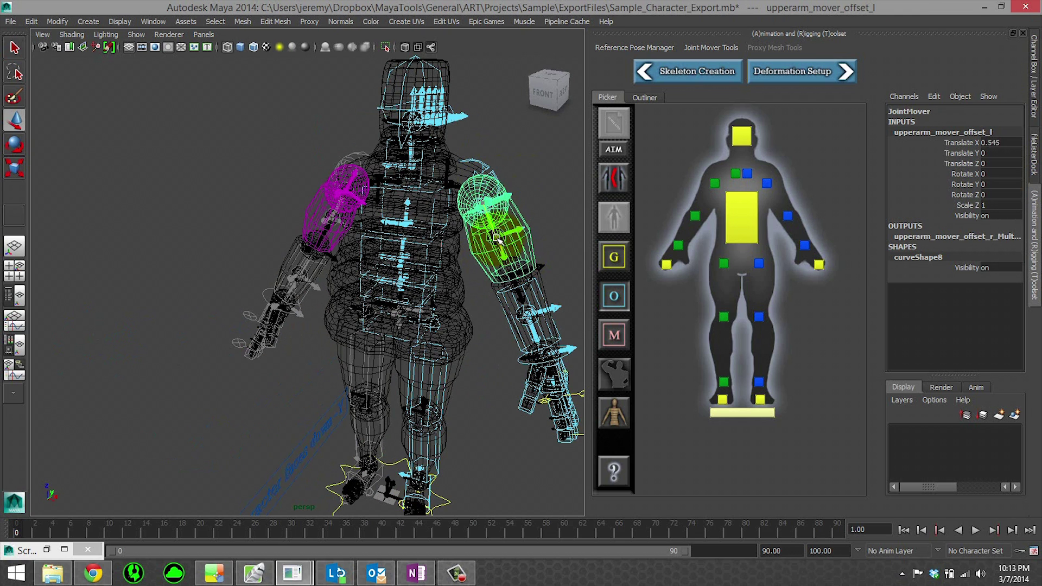
drag(494, 240, 634, 207)
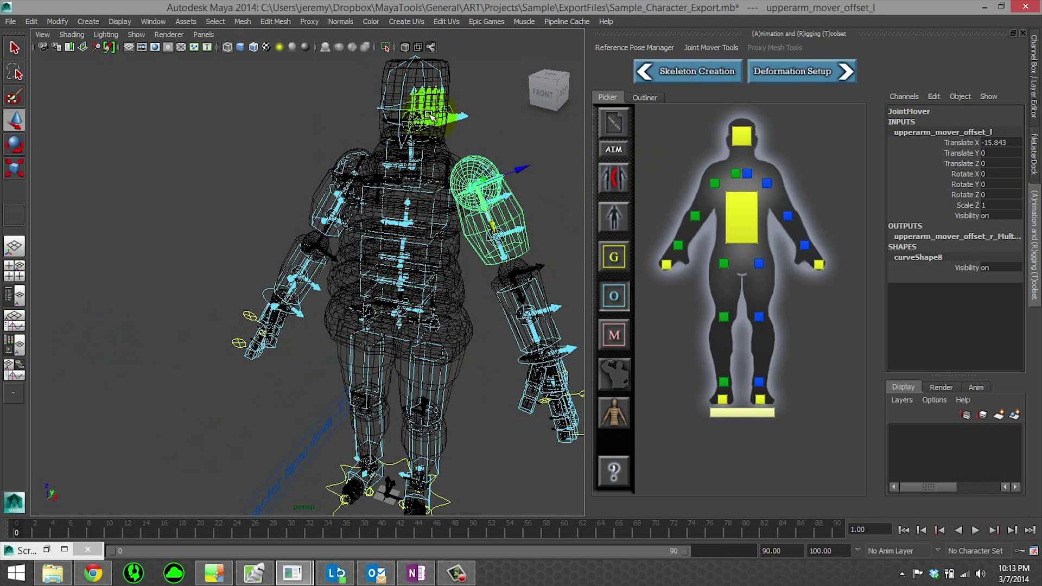
alt+middle_drag(455, 148, 449, 147)
key(5)
scroll(449, 148, down, 3)
Switch to Skeleton Creation and continue past the Edit Skeleton physique-loss warning
click(548, 89)
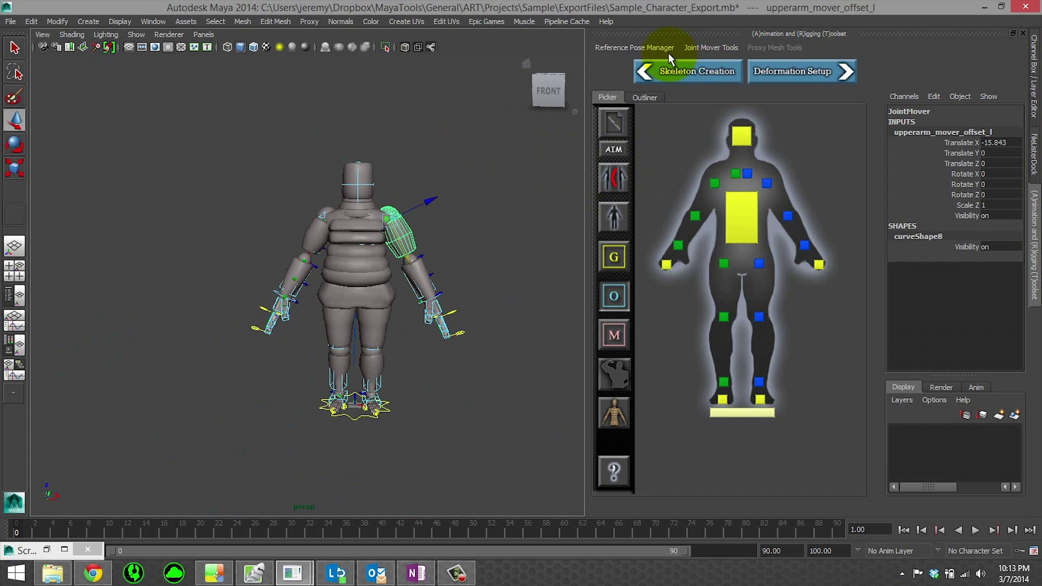
alt+middle_drag(298, 449, 313, 458)
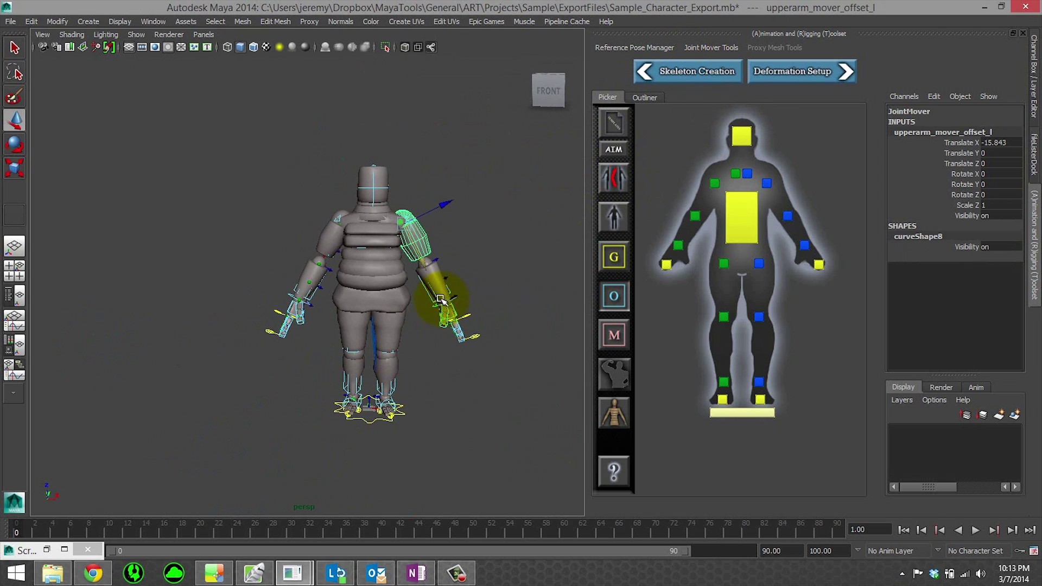
click(715, 74)
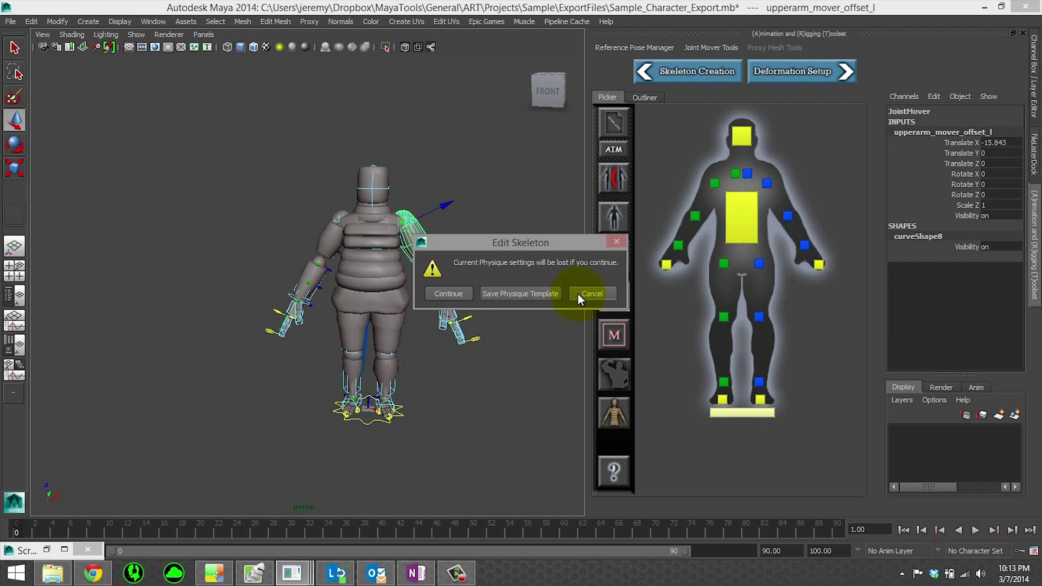
click(455, 296)
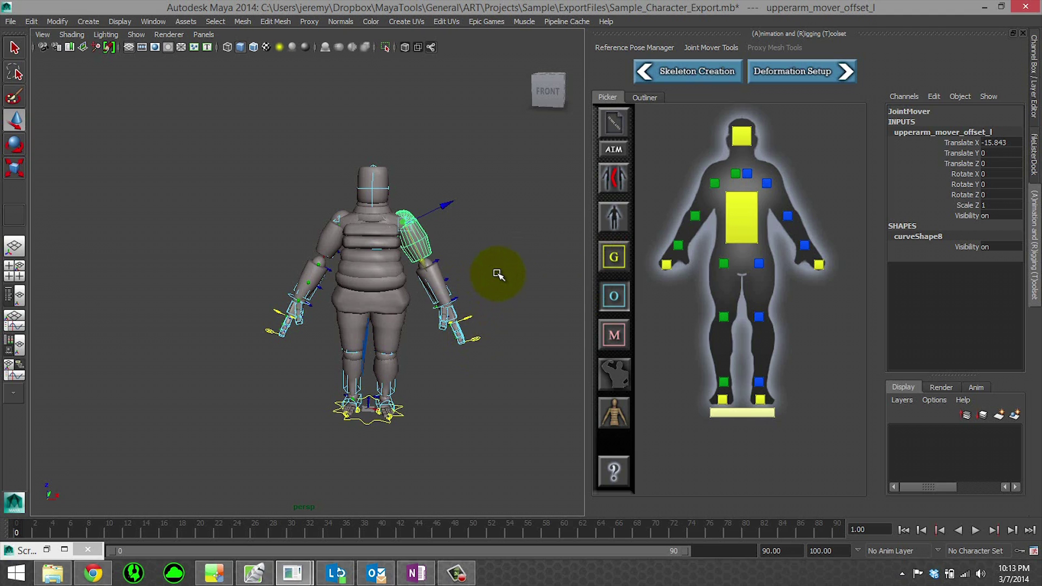
Delete the hip_pouch_r and hip_pouch_l modules from Add Rig Modules
click(704, 307)
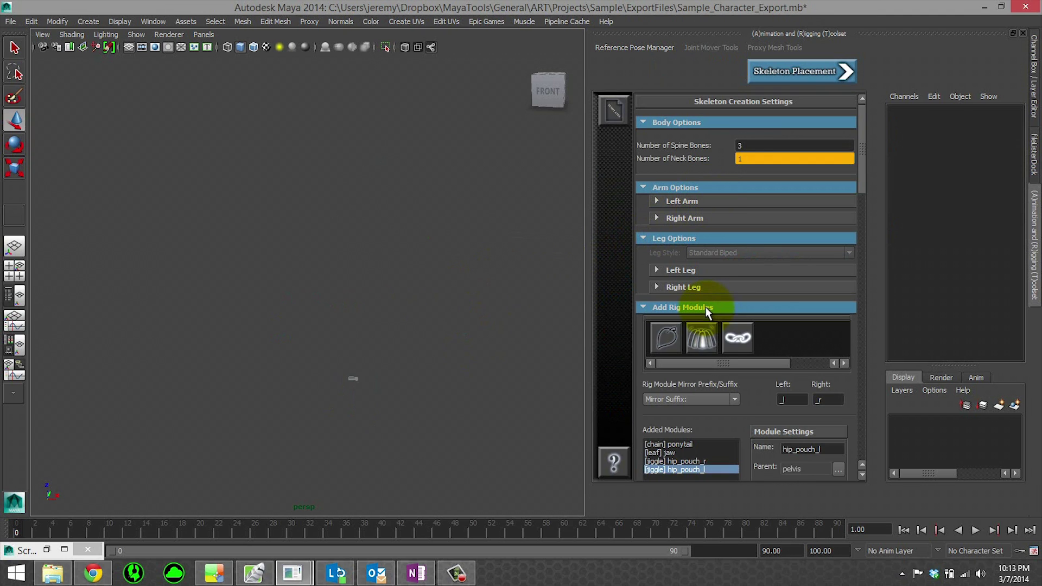
scroll(746, 380, down, 3)
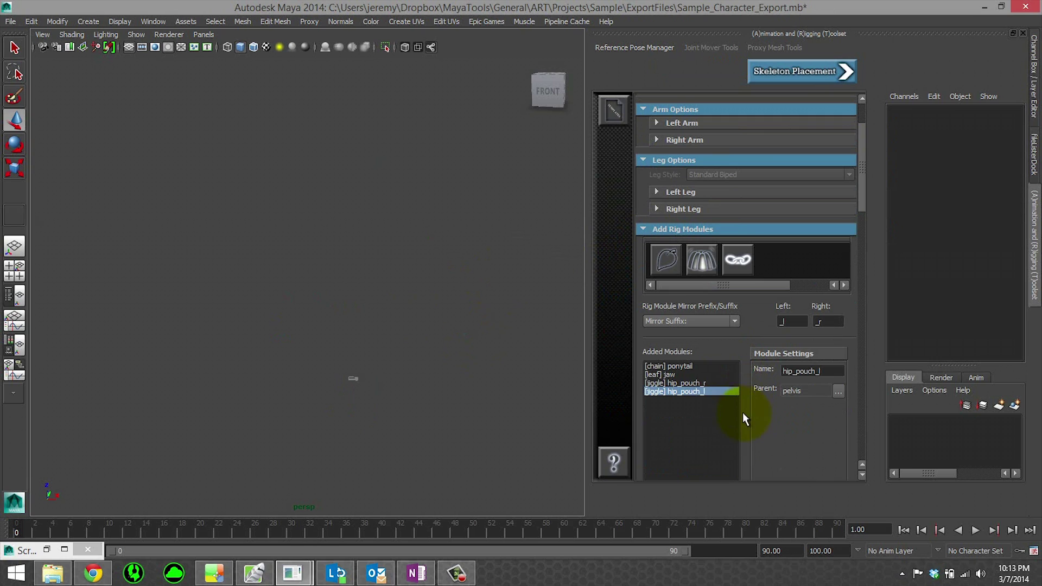
click(694, 383)
key(Delete)
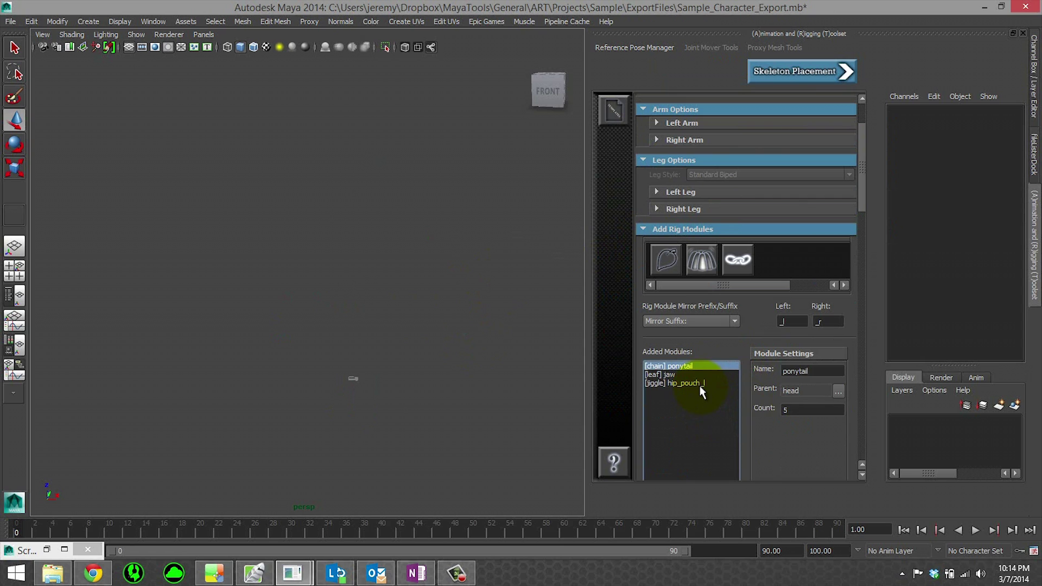
click(696, 383)
key(Delete)
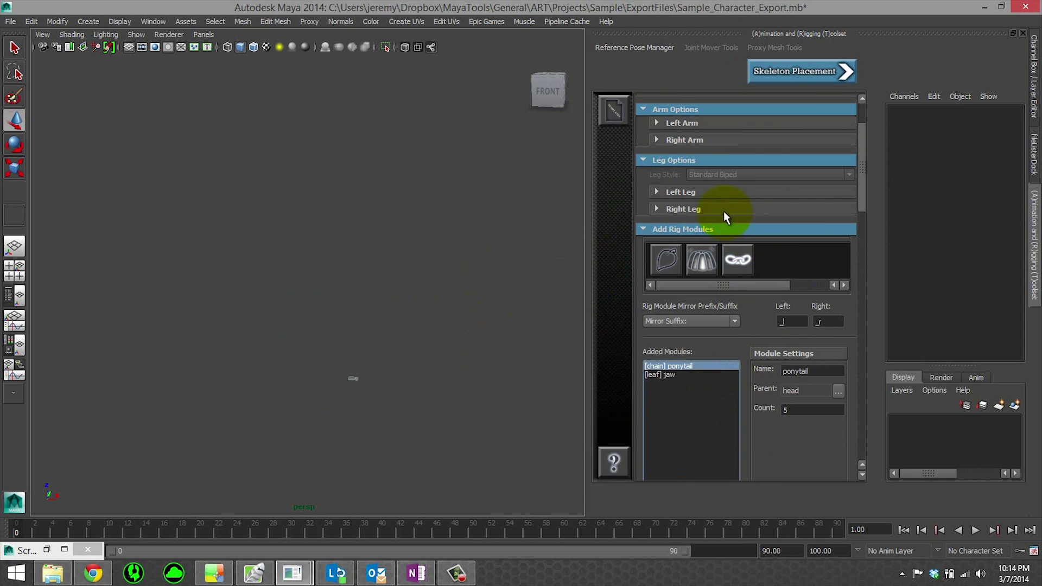
Proceed to Skeleton Placement and confirm rebuilding the skeleton
click(710, 192)
click(728, 273)
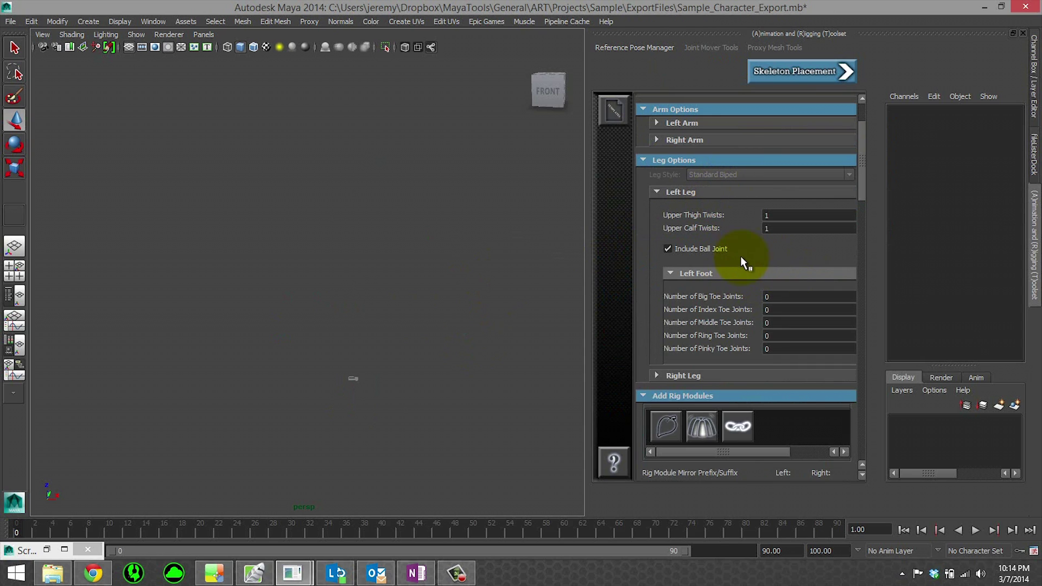
click(740, 270)
scroll(711, 157, up, 3)
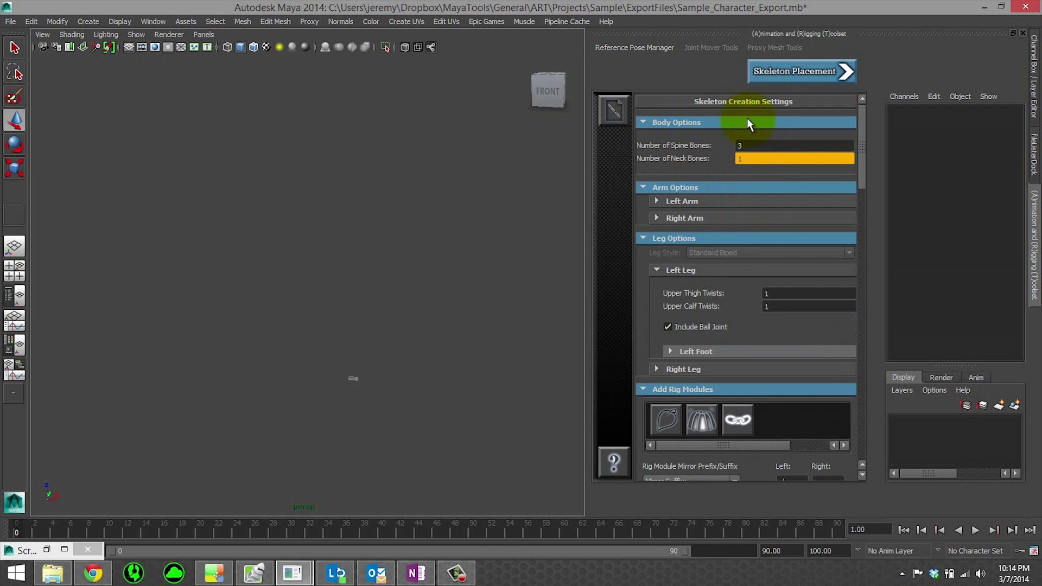
click(772, 76)
click(509, 295)
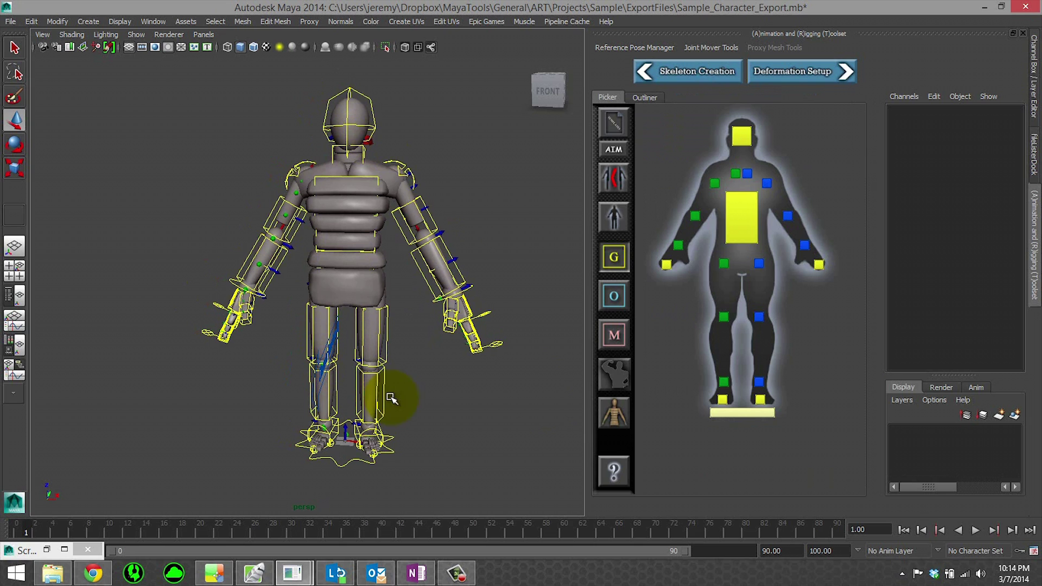
Load the Endomorph.txt physique preset onto the proxy mesh and orbit to inspect it
click(626, 377)
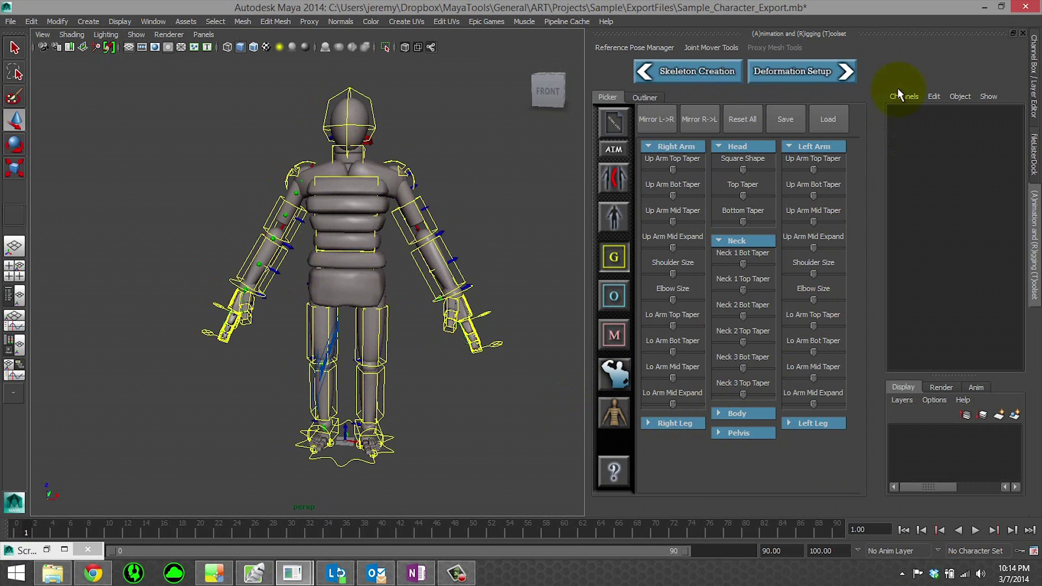
click(830, 120)
double_click(239, 139)
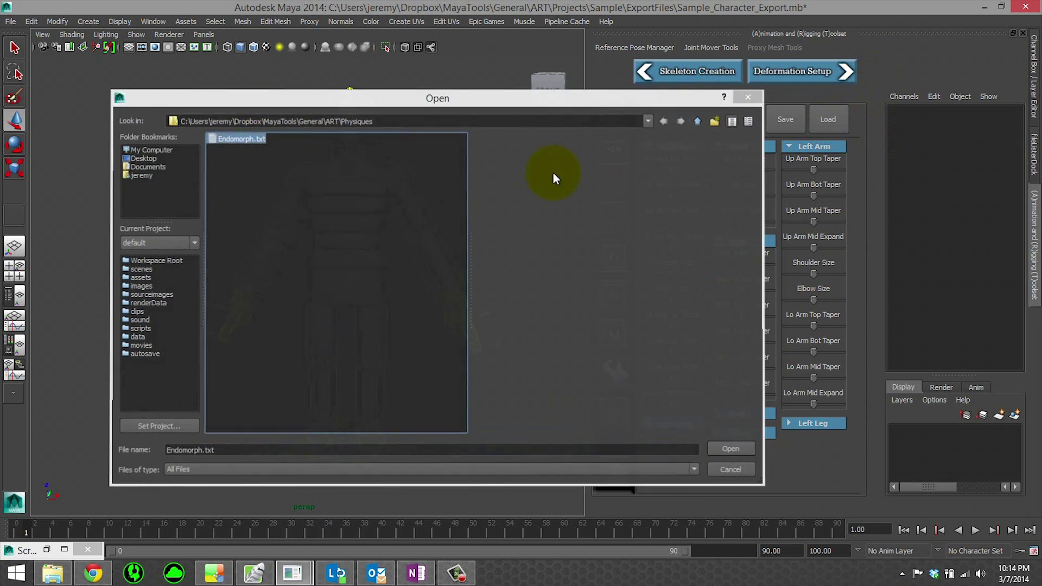
alt+drag(358, 345, 414, 297)
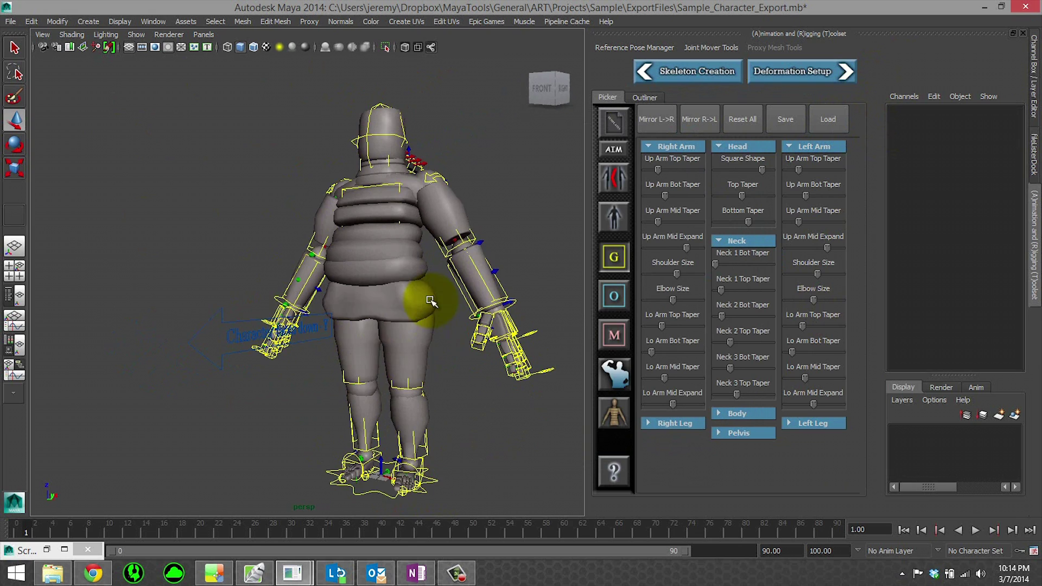
alt+drag(391, 349, 435, 313)
click(659, 372)
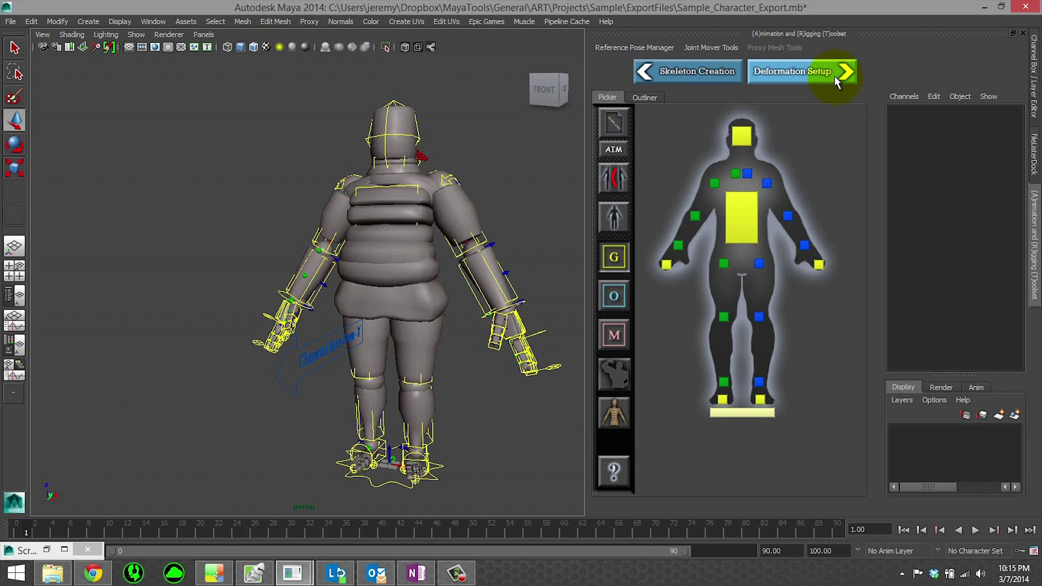
At deformation setup, accept the T-pose, save it as the rig pose, and auto-skin the proxy mesh
click(834, 76)
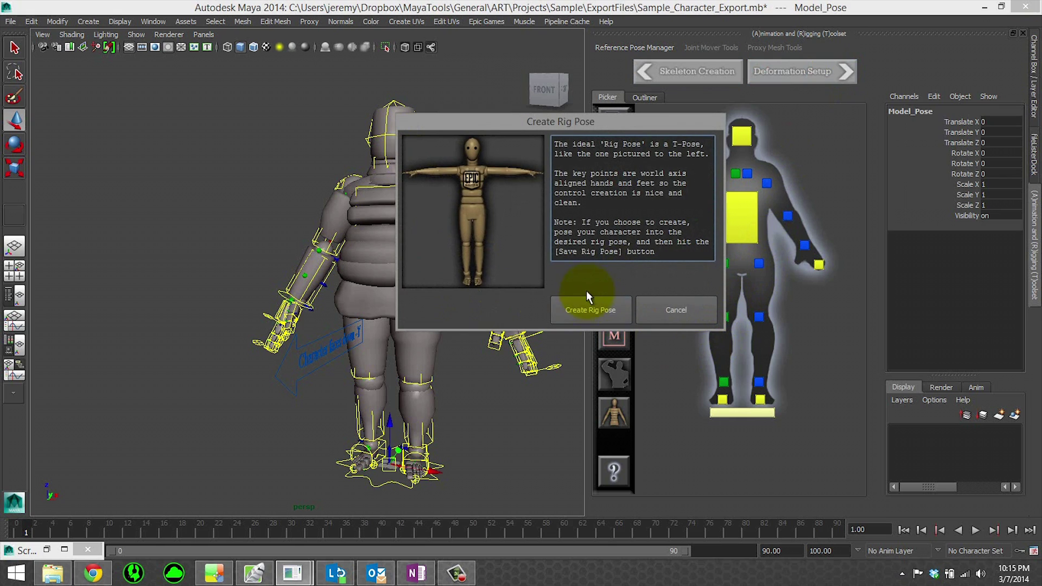
click(587, 307)
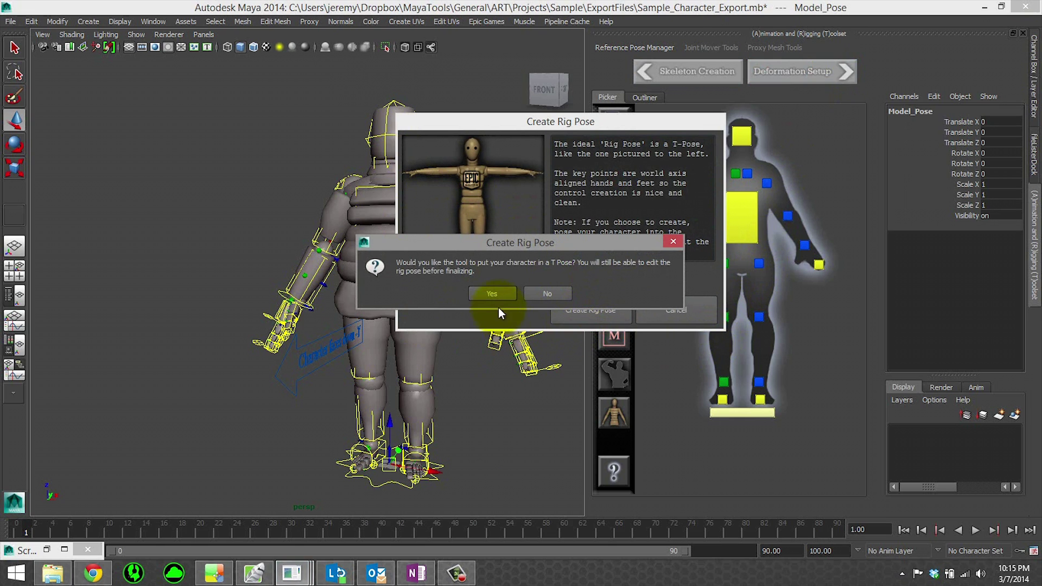
click(488, 293)
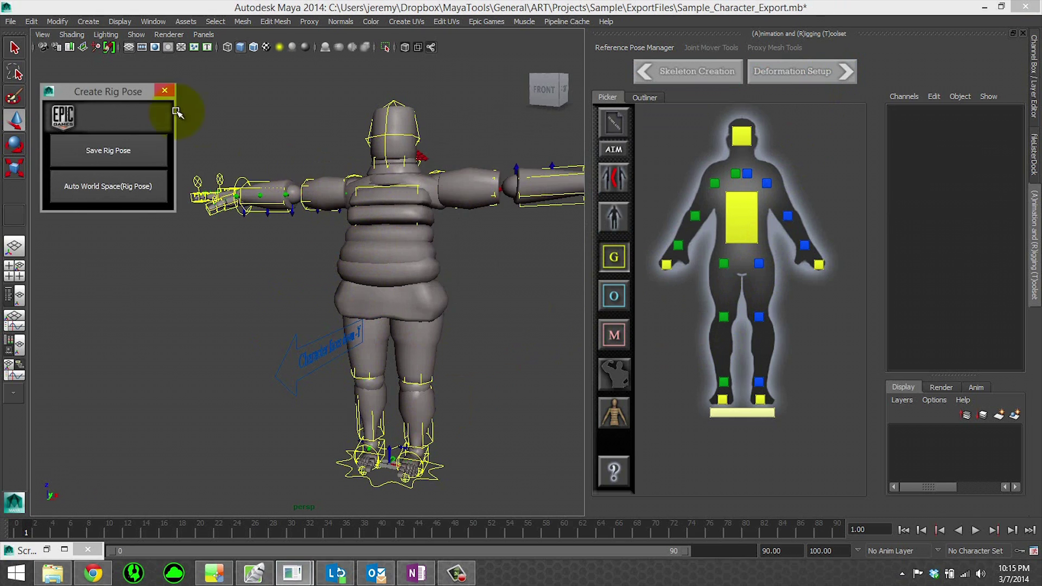
click(113, 152)
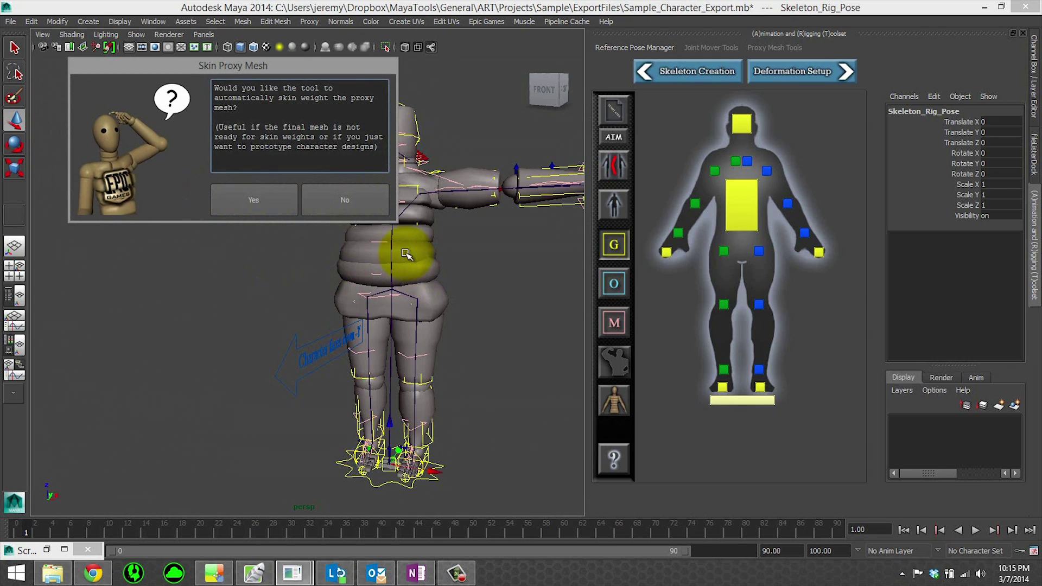
click(271, 217)
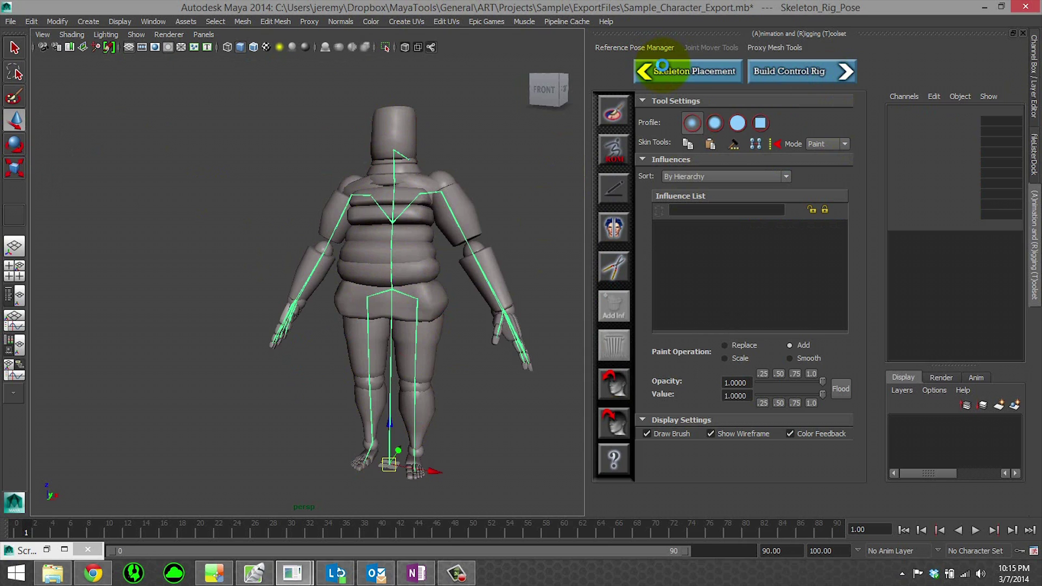
In Skeleton Placement, move upperarm_mover_l outward with the right arm mirroring, then head to deformation setup
click(662, 64)
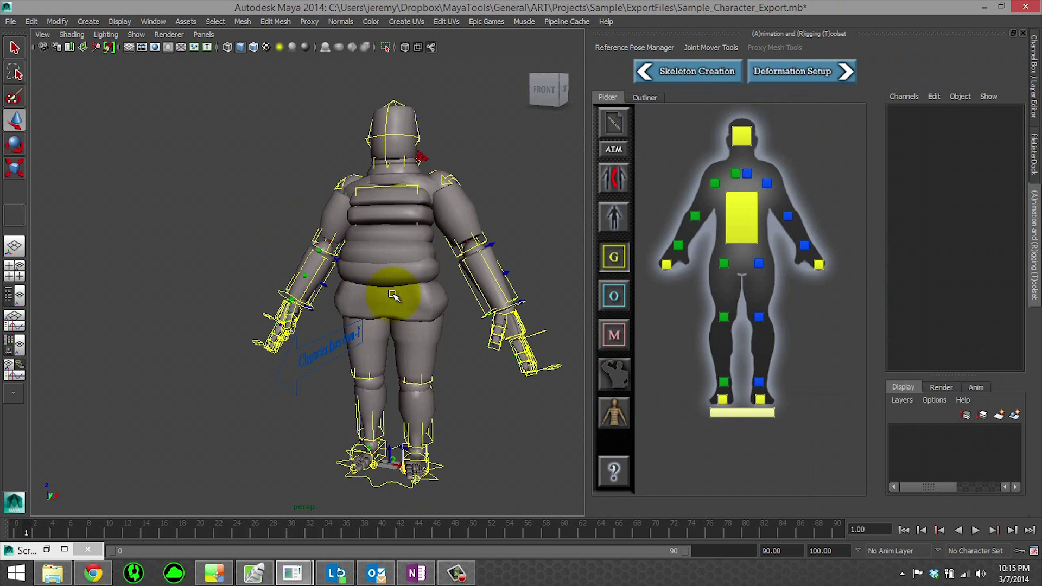
click(456, 573)
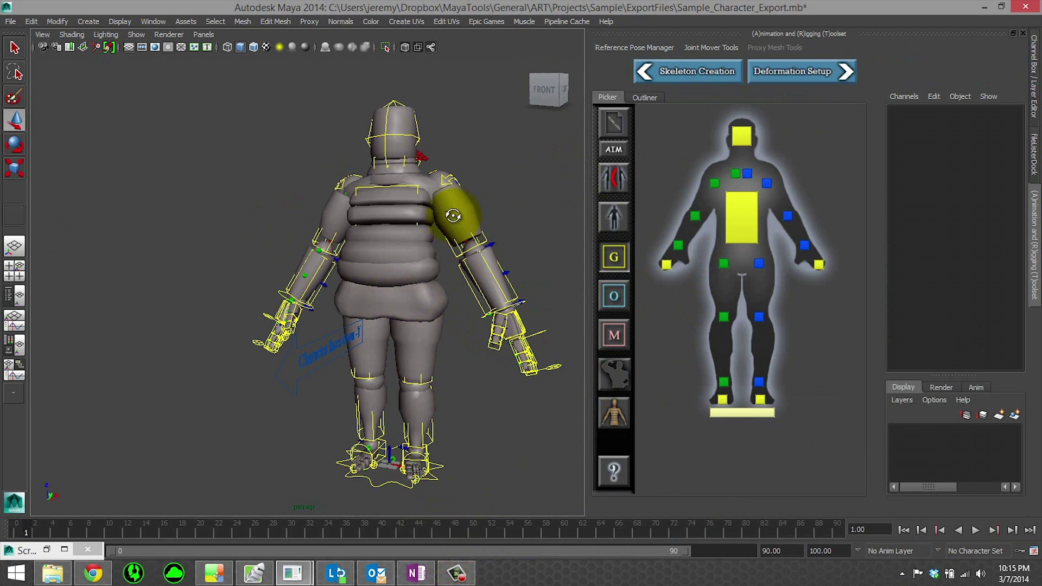
alt+drag(454, 210, 423, 214)
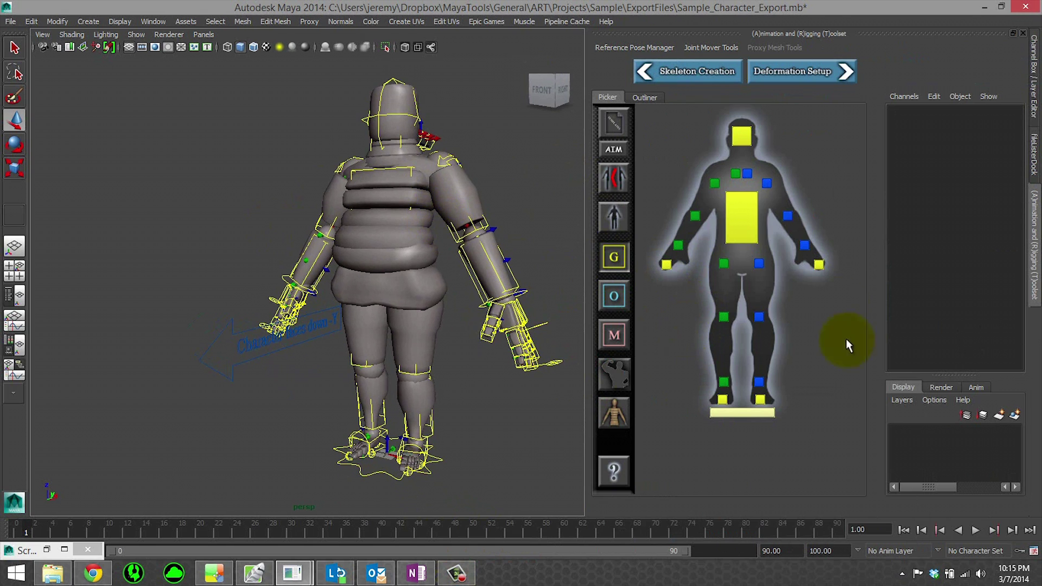
click(767, 182)
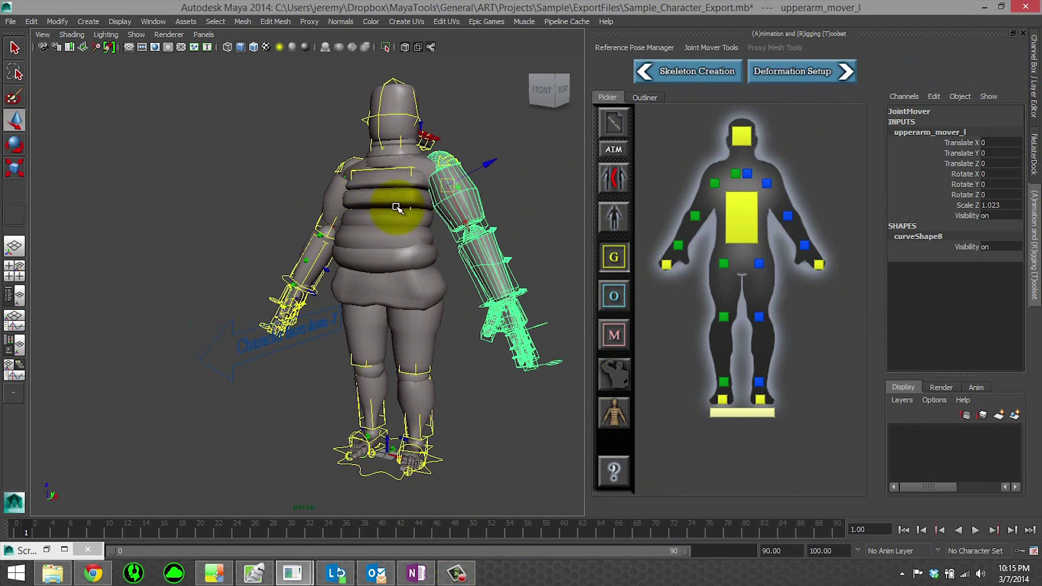
drag(464, 229, 591, 205)
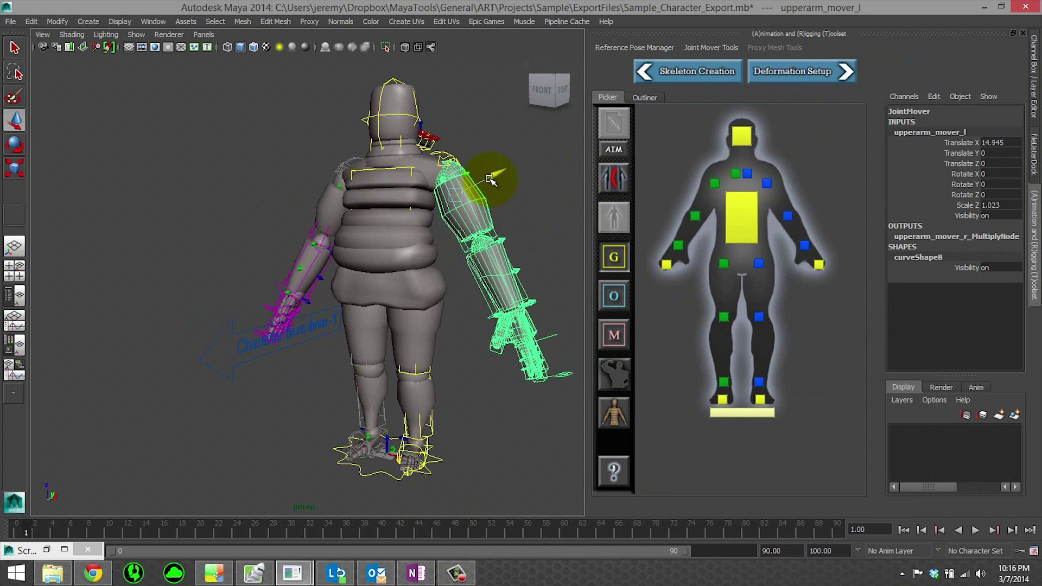
drag(490, 180, 461, 238)
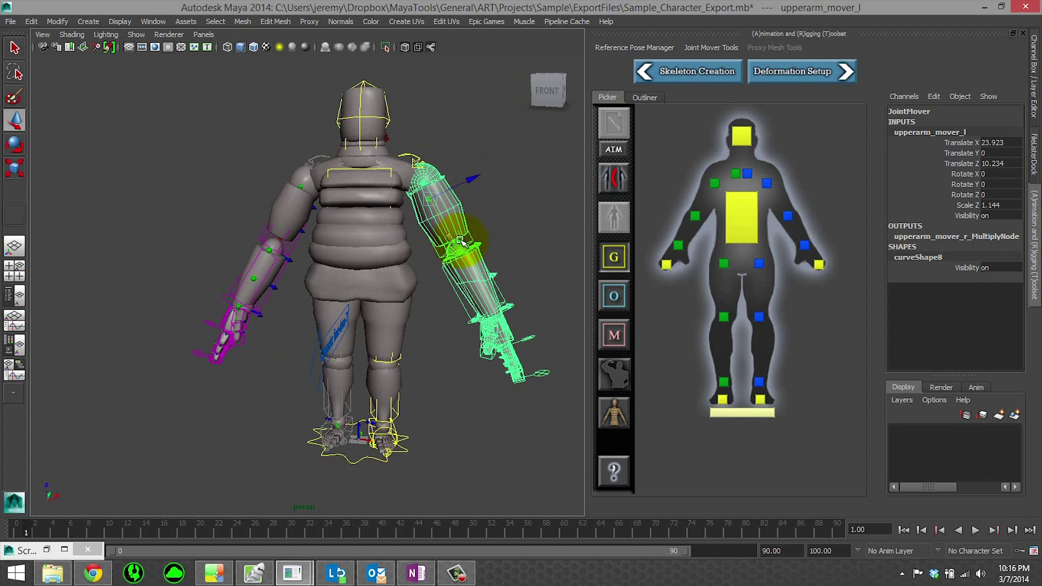
click(592, 217)
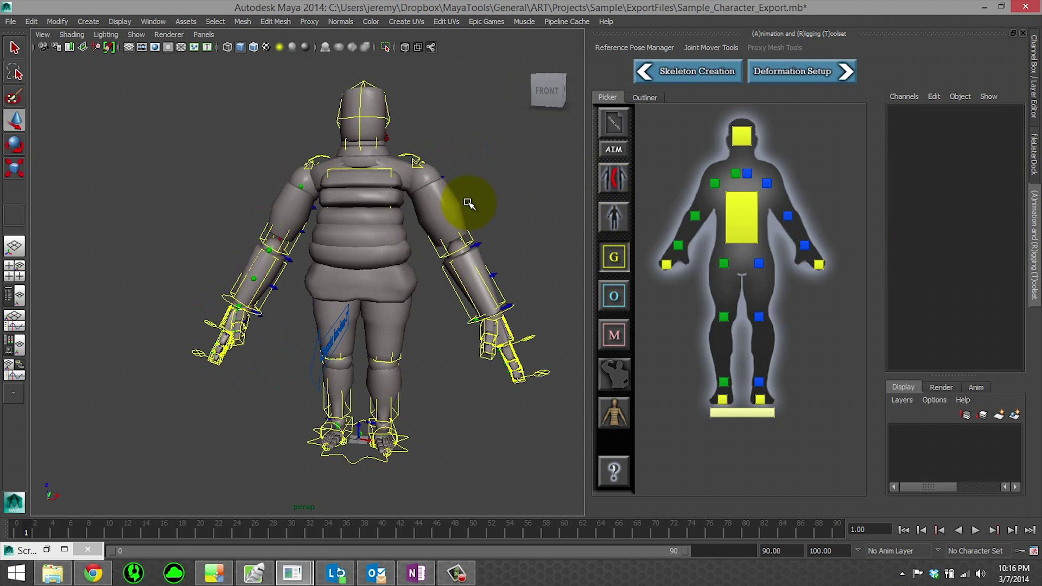
click(759, 74)
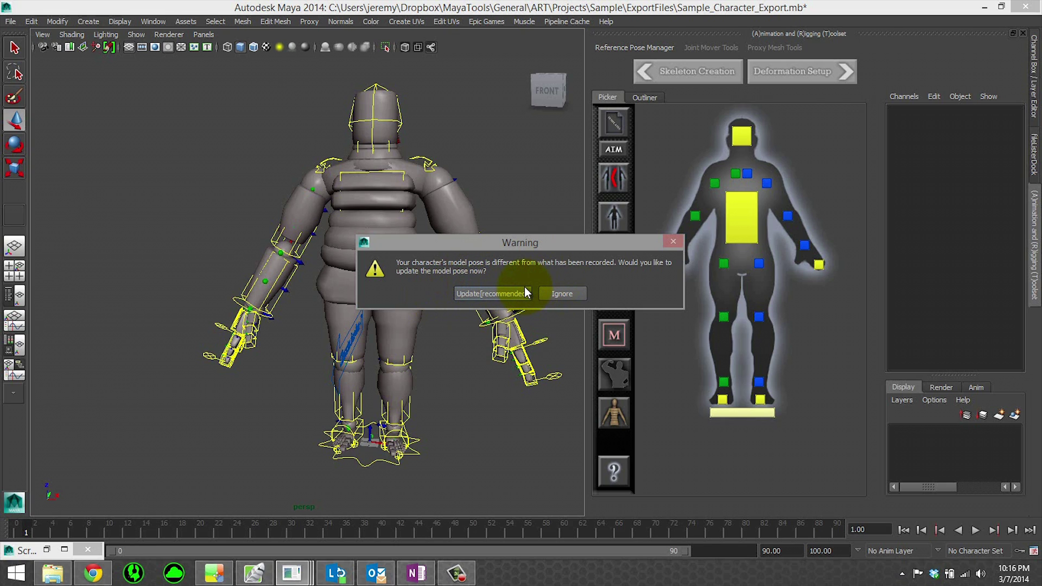
Choose Update [recommended] for the changed model pose and Update for the rig pose
click(507, 294)
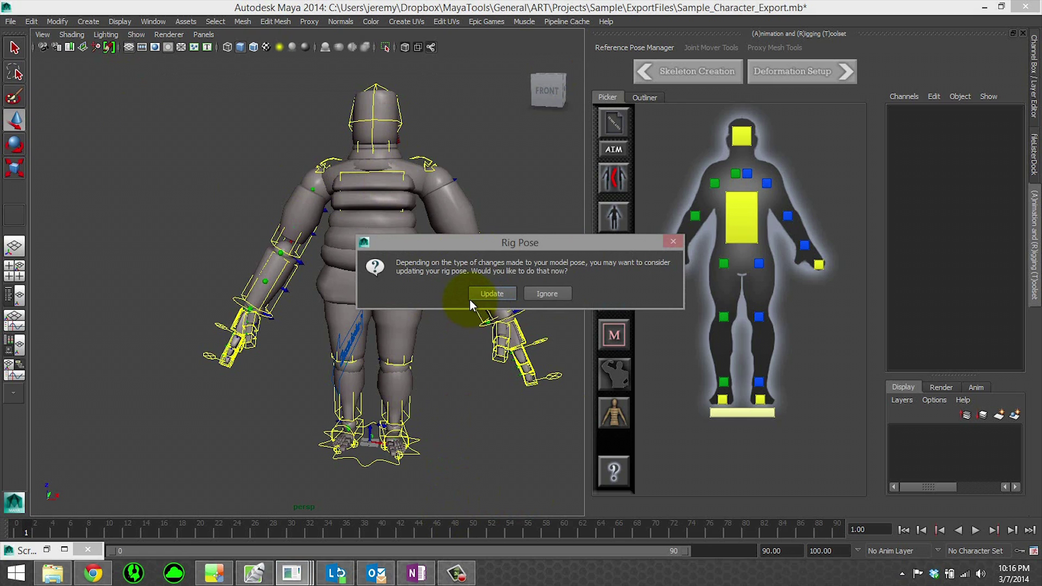
click(480, 293)
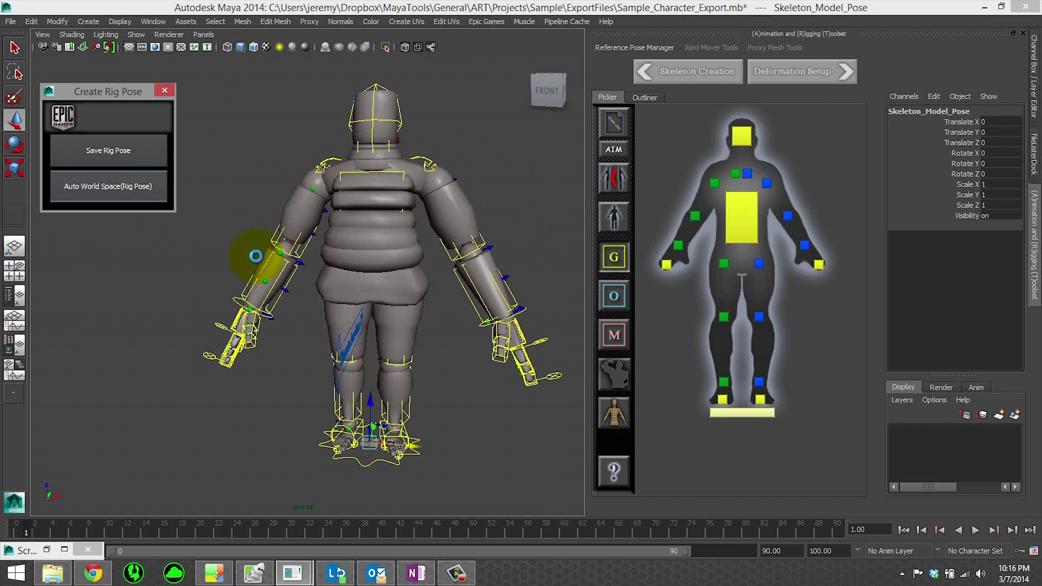
Save the T-pose as the new rig pose and accept automatic skinning of the proxy mesh
click(117, 149)
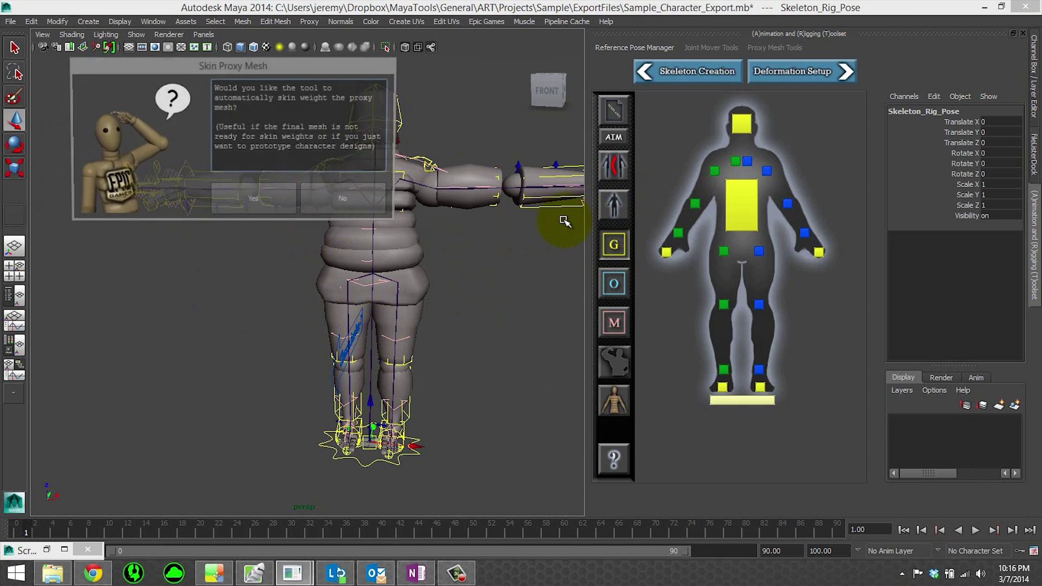
click(273, 195)
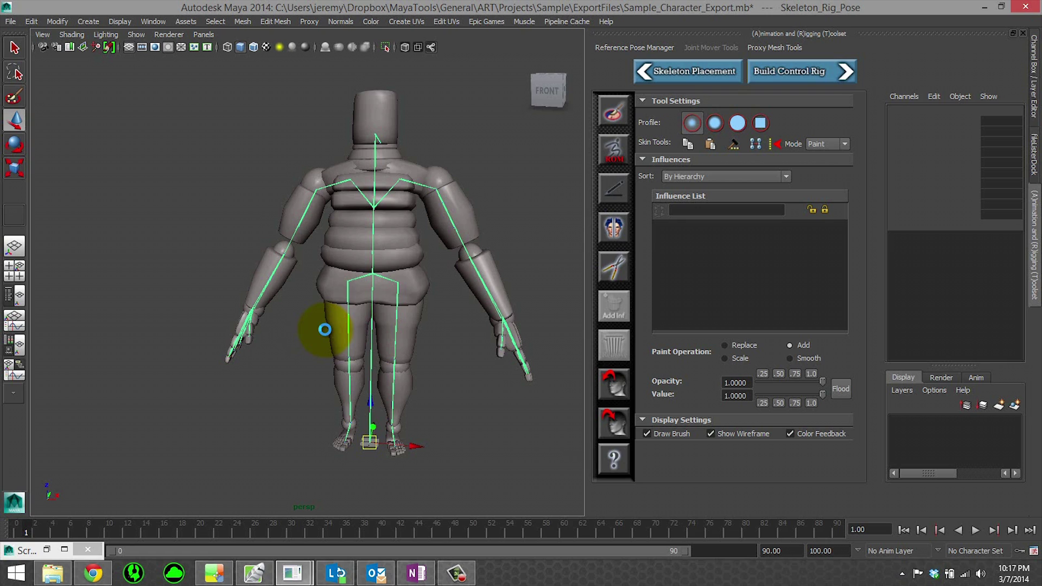
click(613, 49)
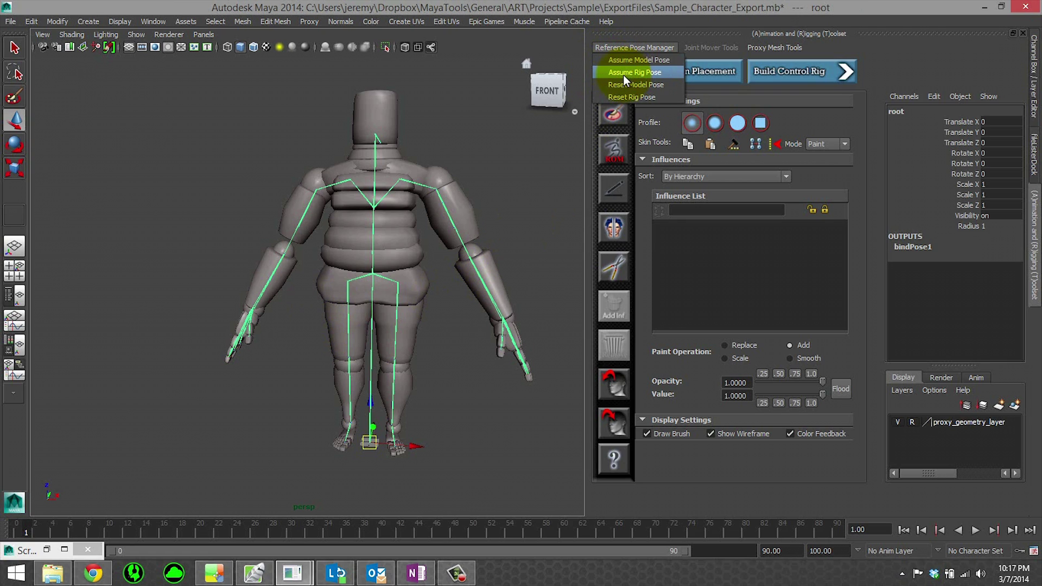
click(622, 73)
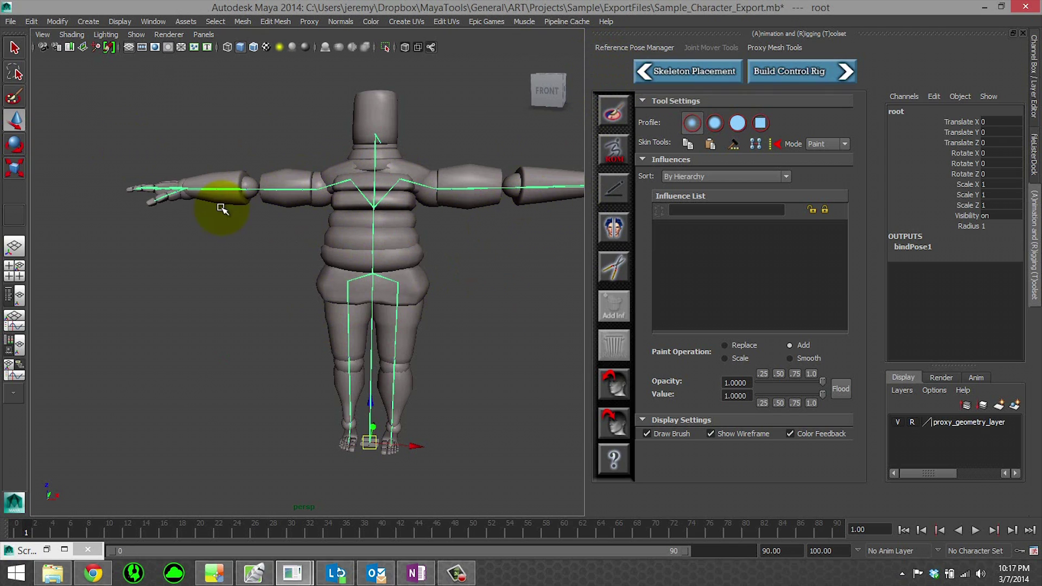
click(626, 48)
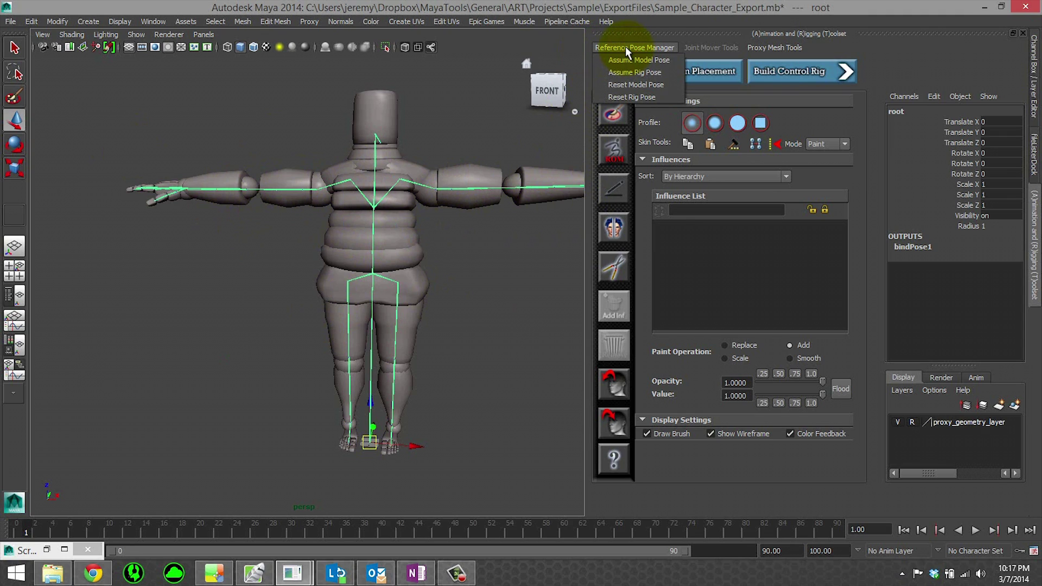
click(655, 72)
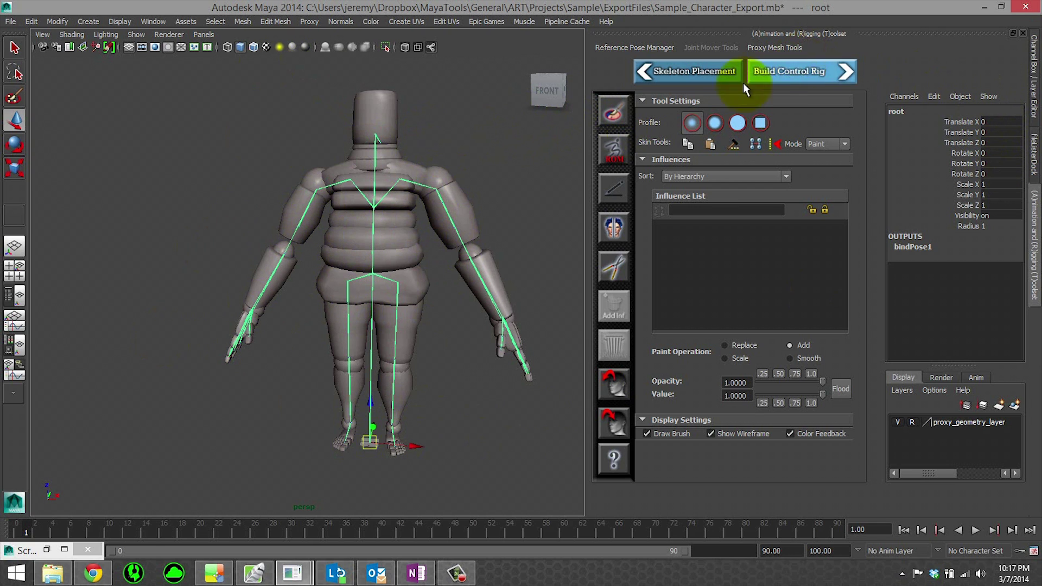
Build the control rig under the name Sample_Character, overwriting the existing character
click(773, 81)
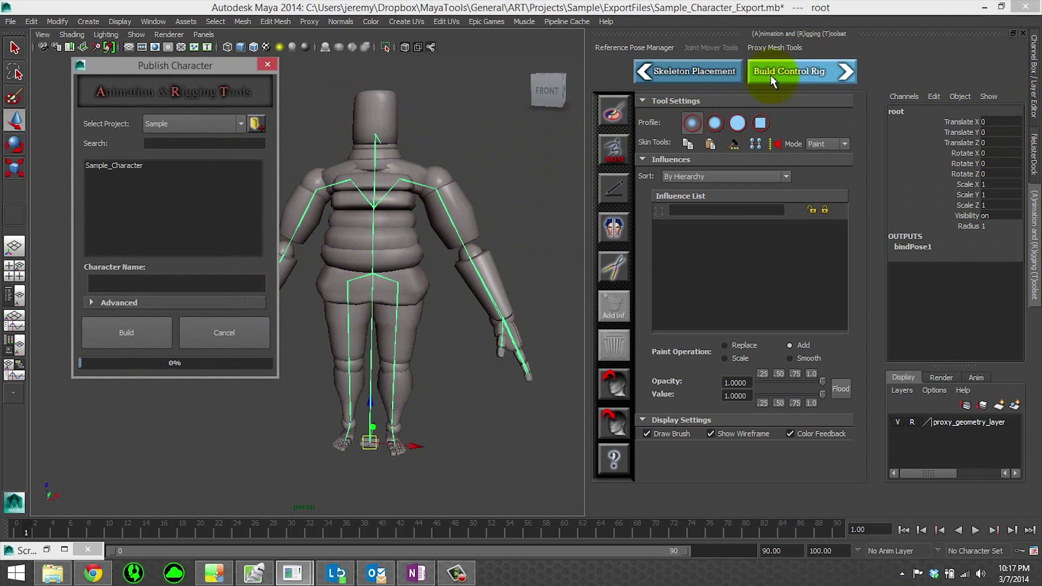
drag(184, 70, 214, 70)
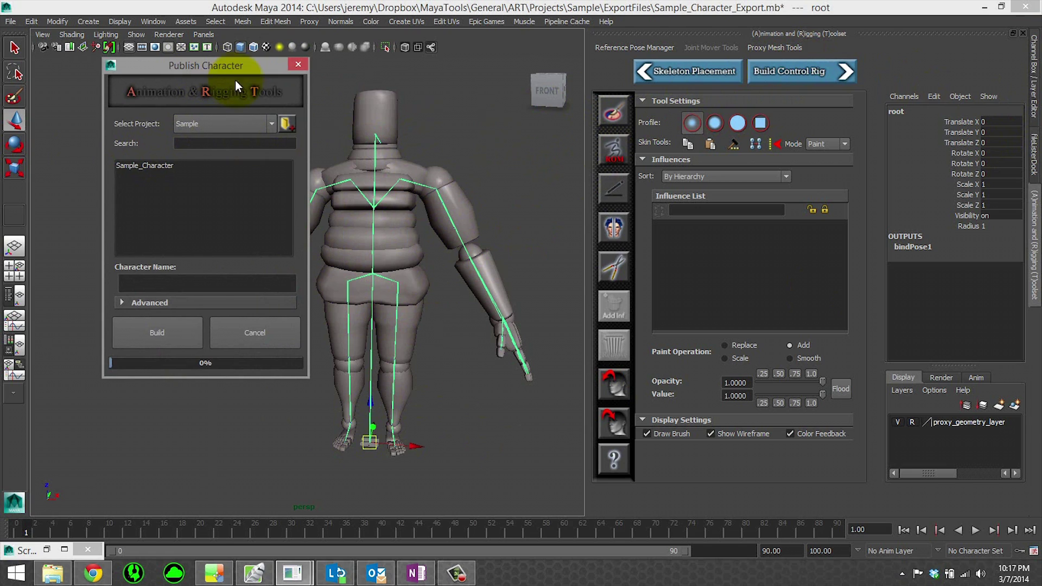
click(164, 166)
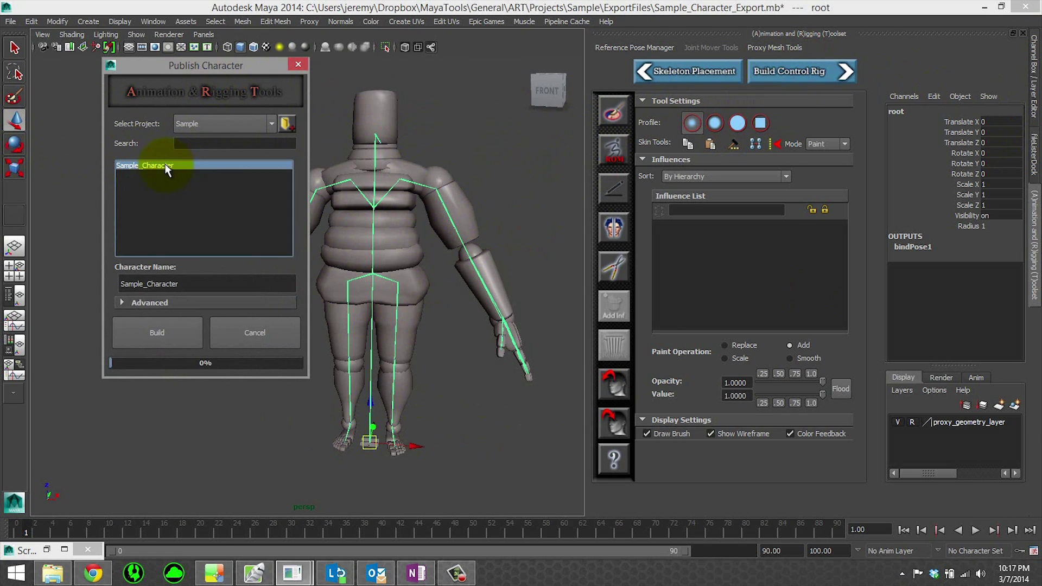
click(144, 332)
drag(512, 243, 526, 224)
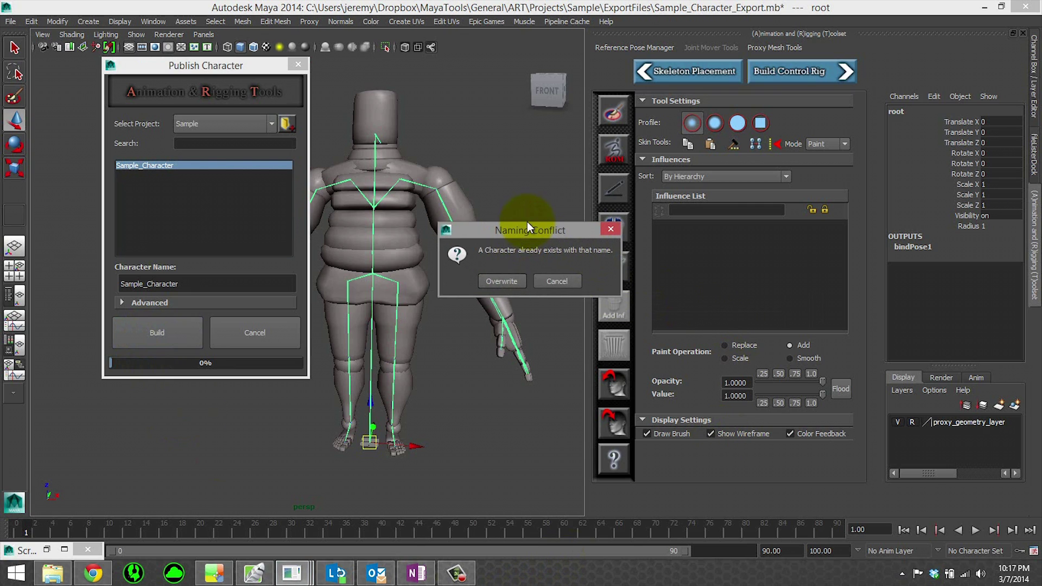
click(497, 274)
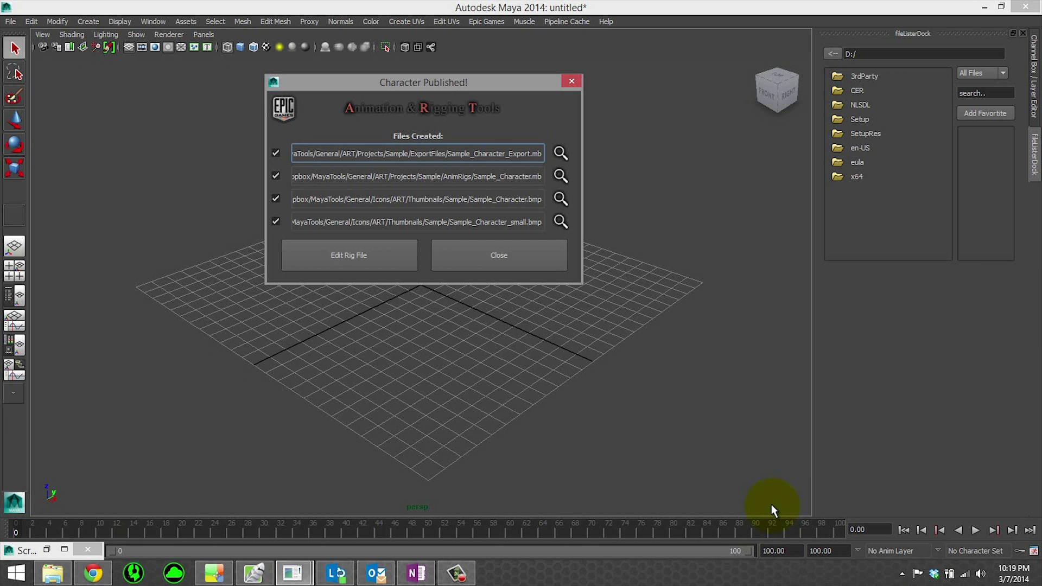
Move the Character Published! summary to review the four created export, rig and thumbnail files
drag(496, 84, 541, 98)
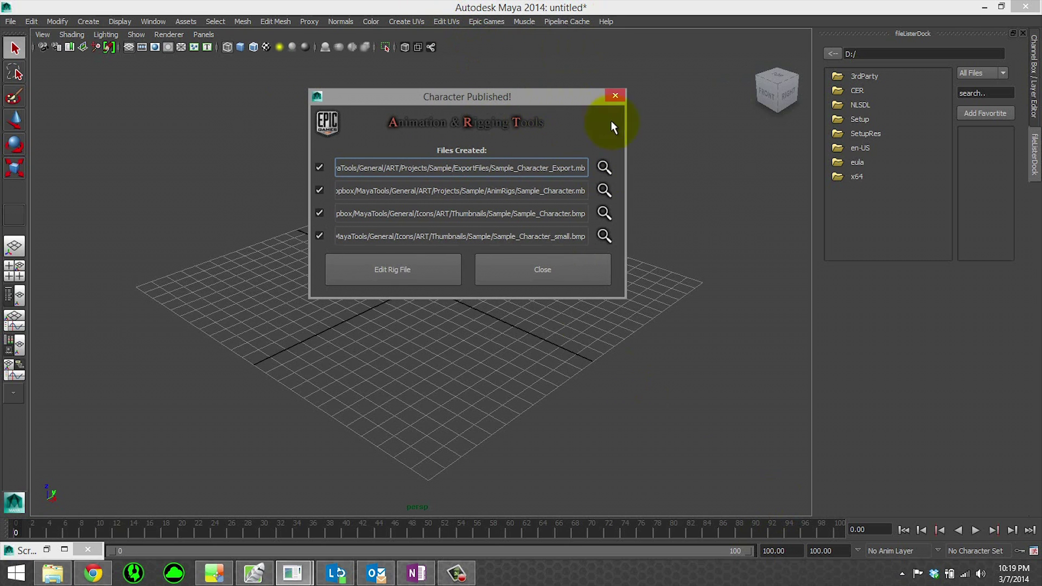